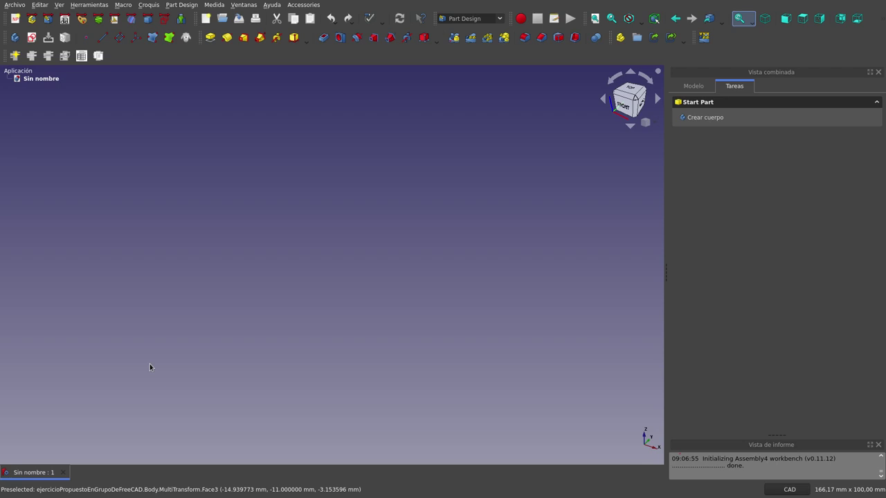
Step: Create a new body and sketch on the XY_Plane
click(31, 38)
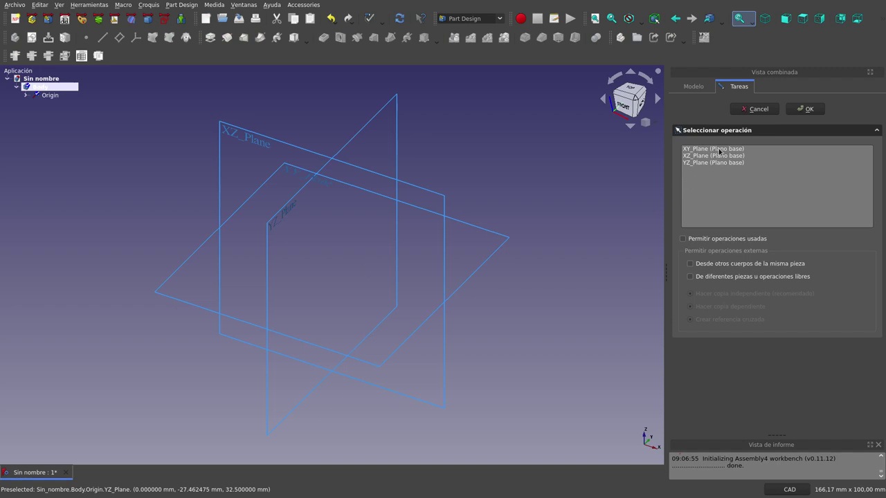
click(718, 149)
double_click(718, 149)
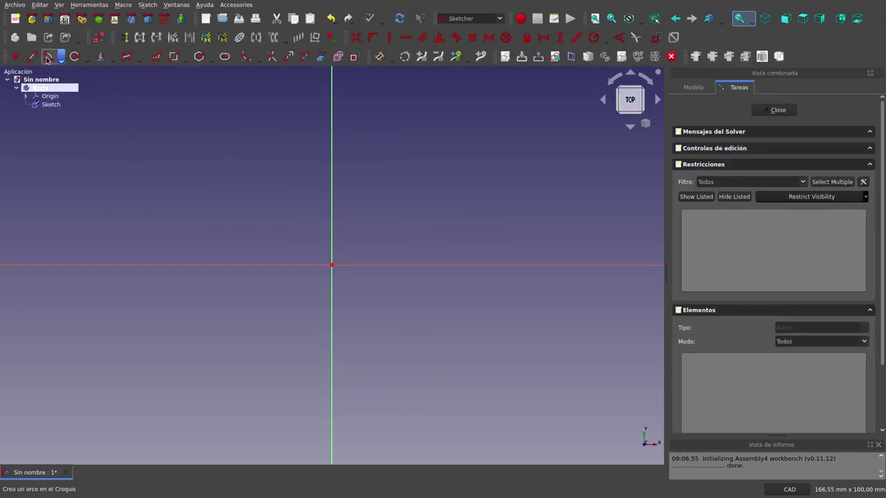
Step: Draw a centre-point arc centred on the origin, from upper left to upper right
click(48, 56)
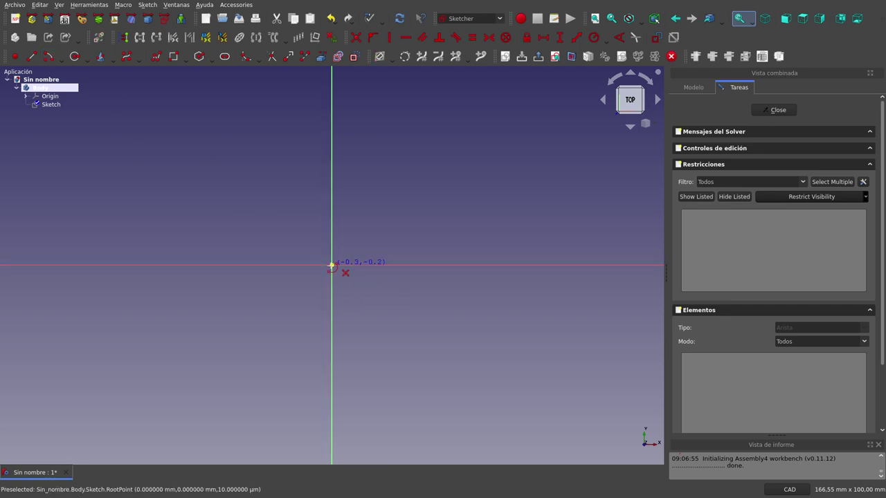
click(332, 264)
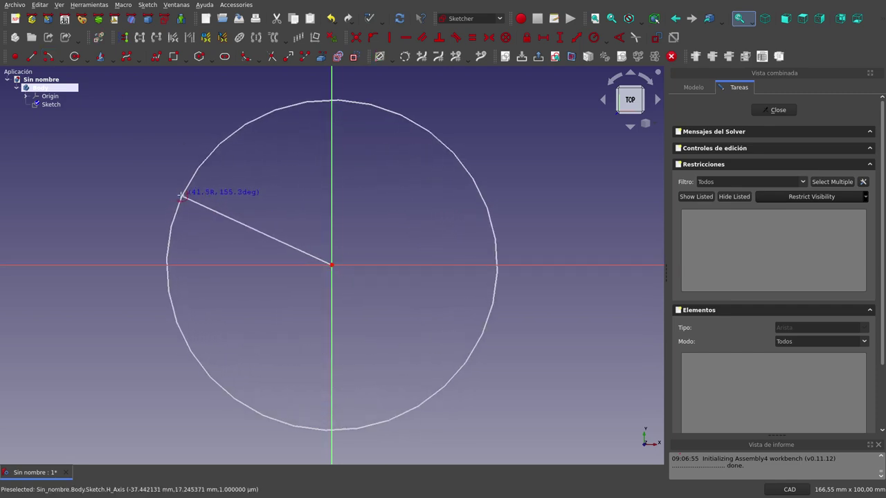
click(175, 197)
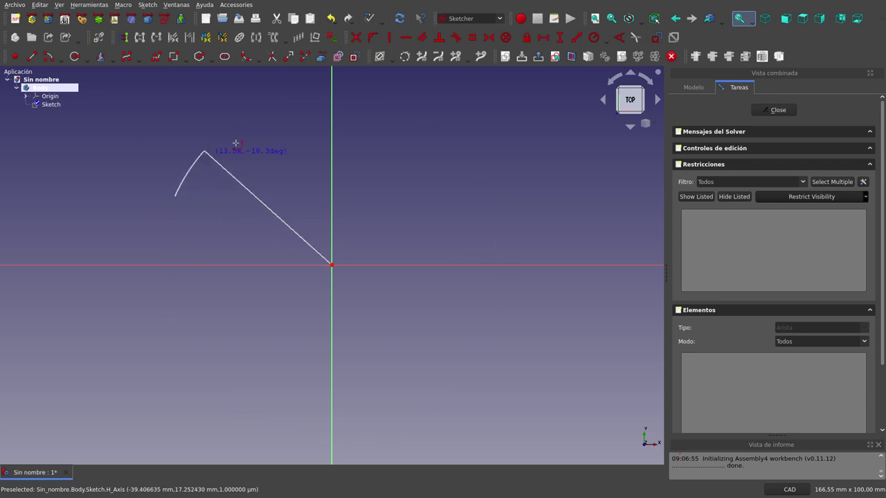
click(505, 163)
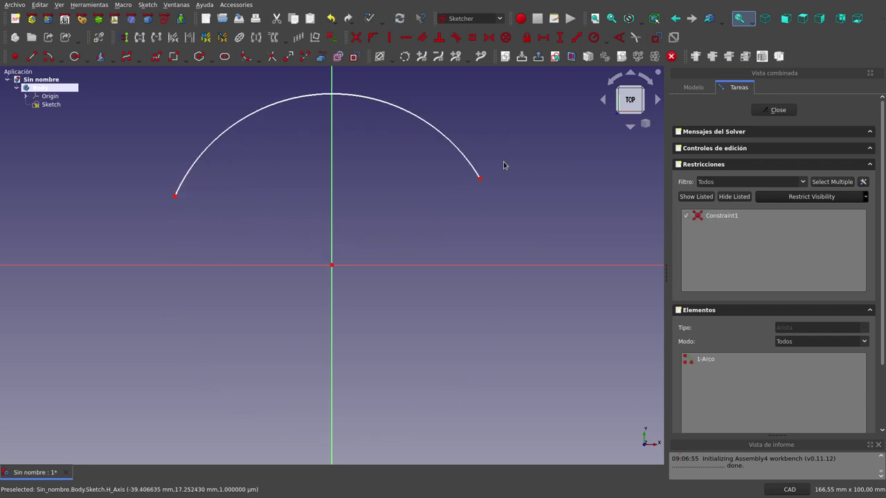
Step: Split the arc at four points along its length, adjusting the leftmost split point
click(305, 56)
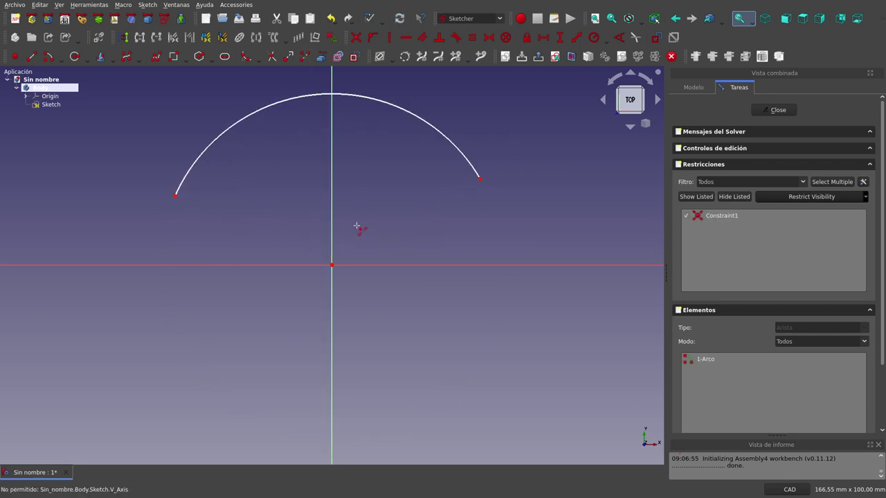
click(207, 148)
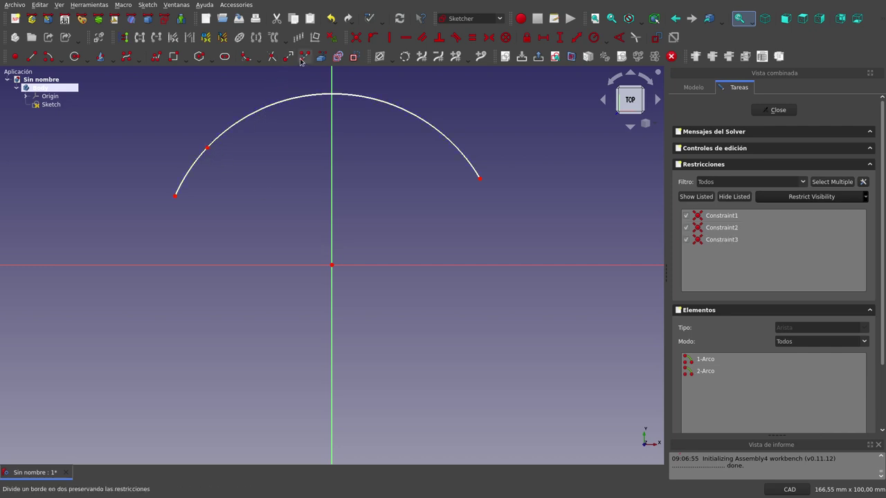
click(270, 106)
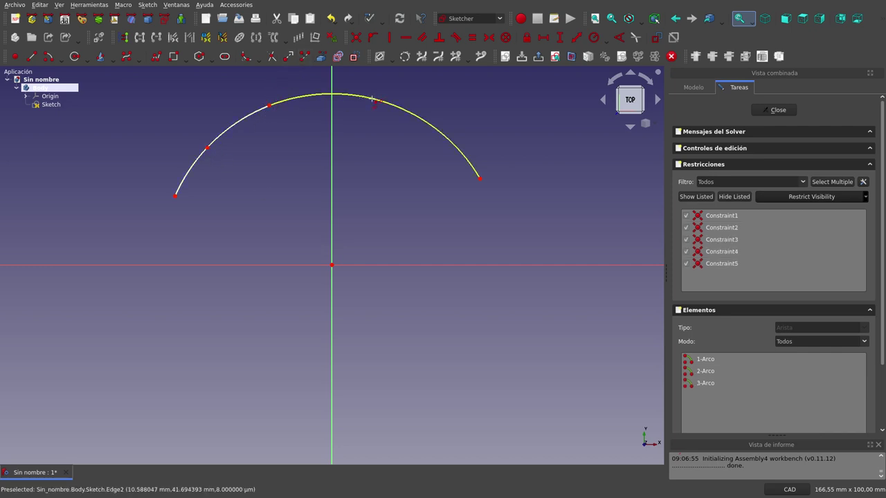
click(373, 99)
click(451, 143)
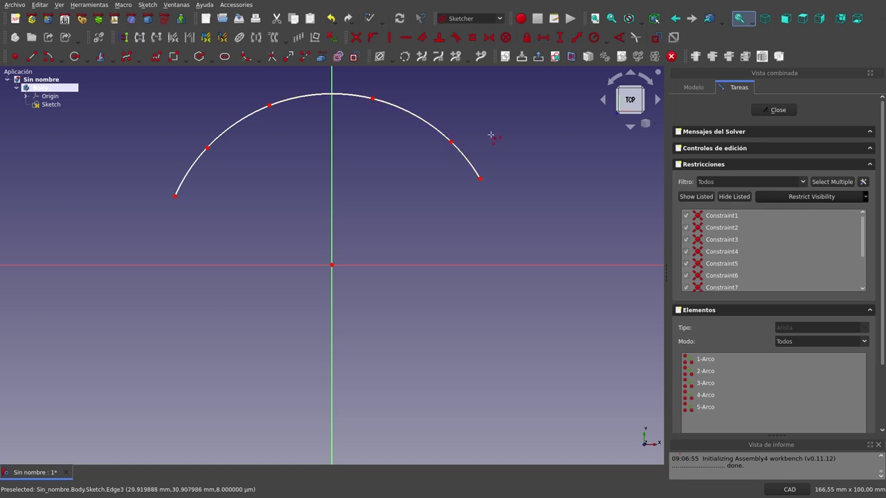
click(202, 155)
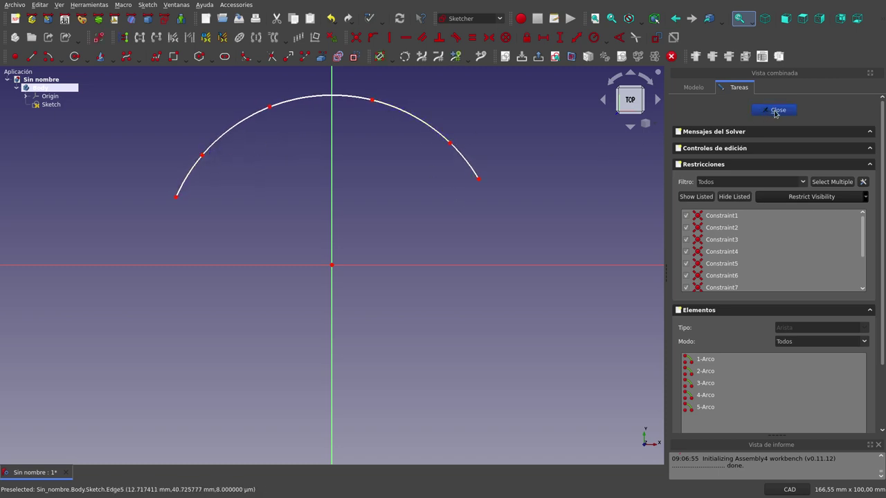
Step: Close the sketch, view the model from the top, and clear the selection
key(Escape)
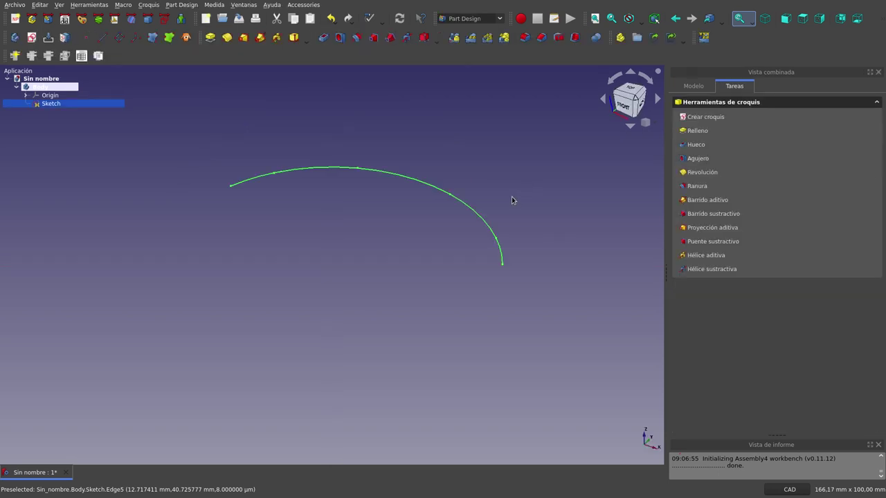
key(2)
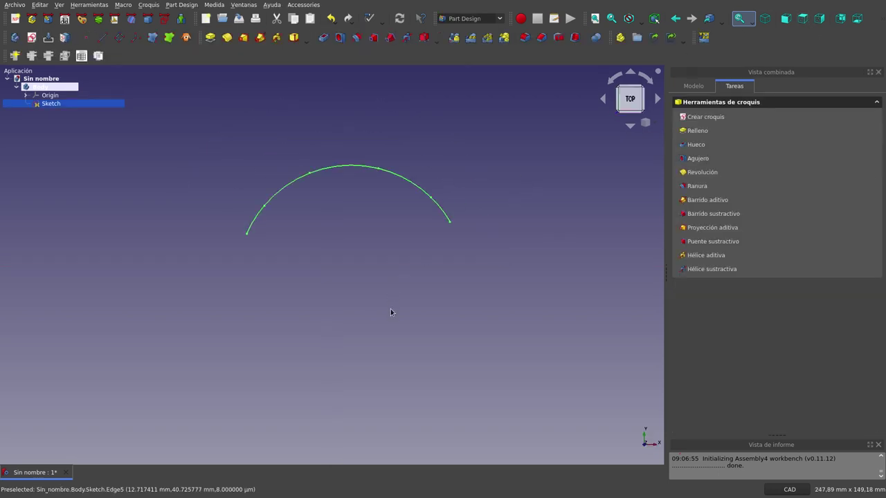
click(390, 312)
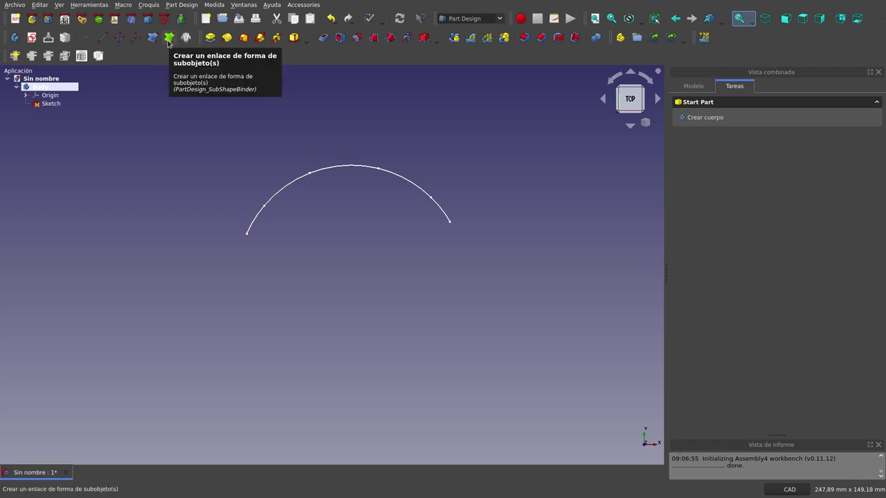
Step: Bind the arc's leftmost edge as a SubShapeBinder, then select Sketch in the tree
click(261, 221)
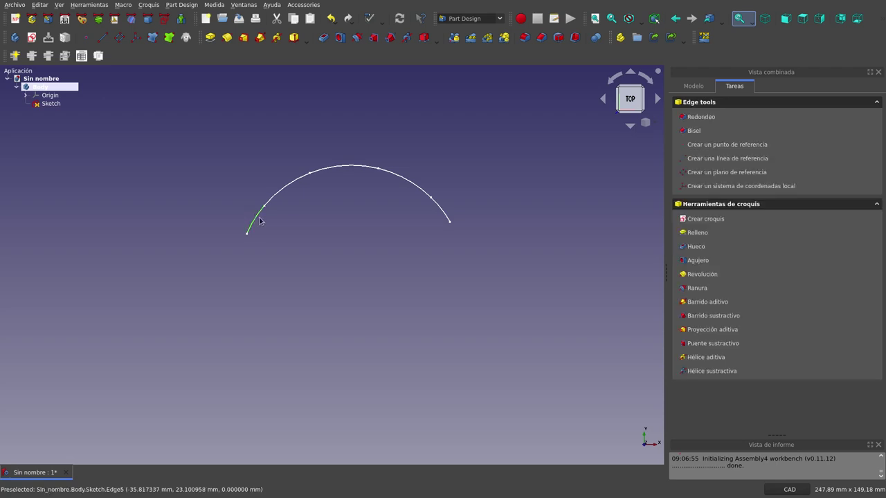
click(170, 38)
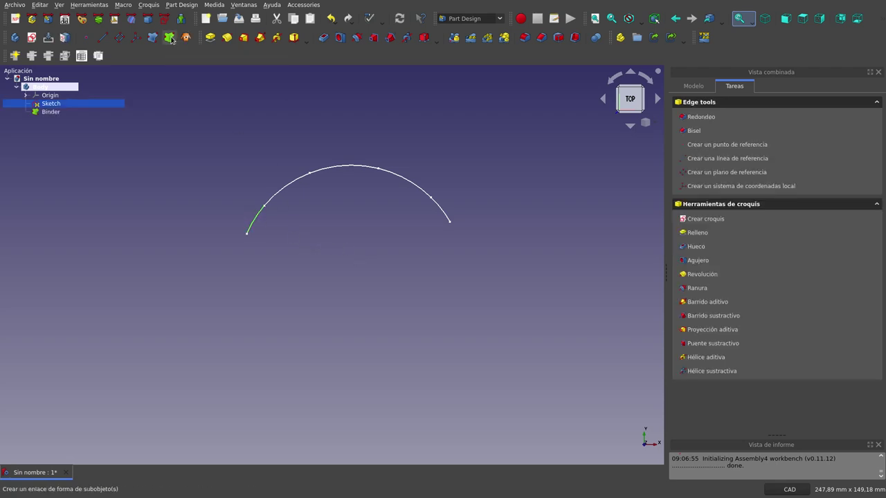
click(54, 104)
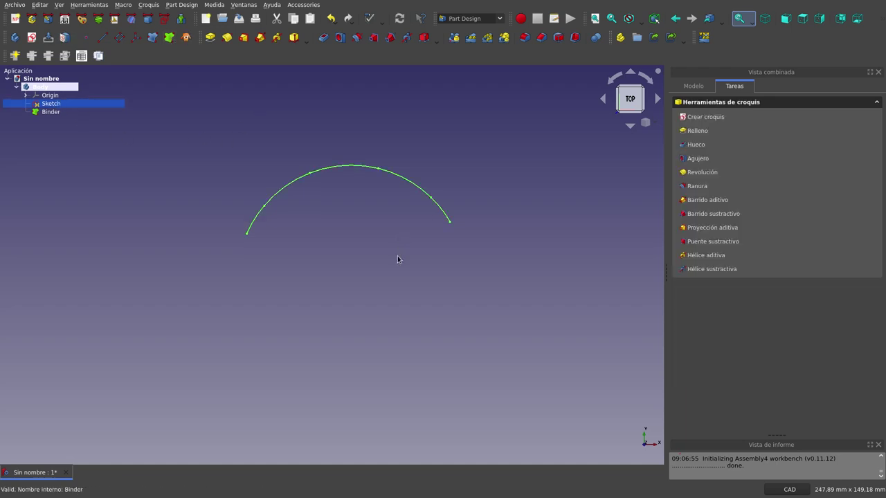
Step: Toggle the Sketch's visibility off and on, then show Sketch's properties in the Modelo tab
key(space)
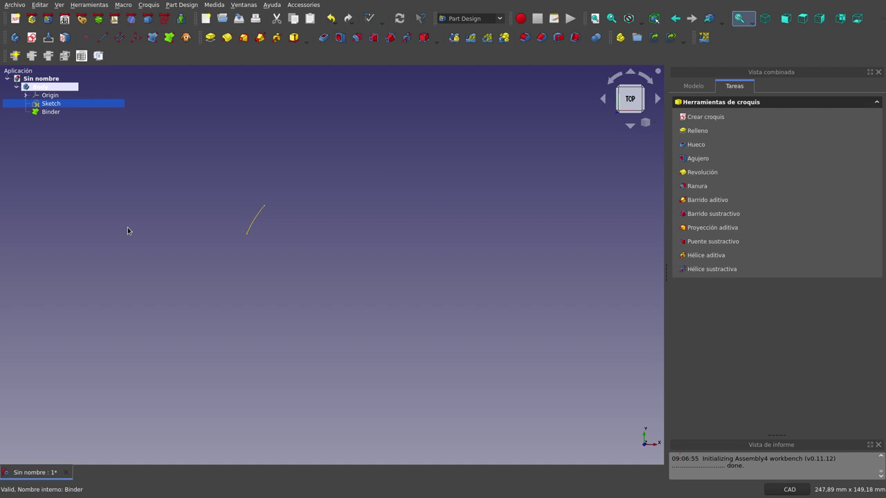
key(space)
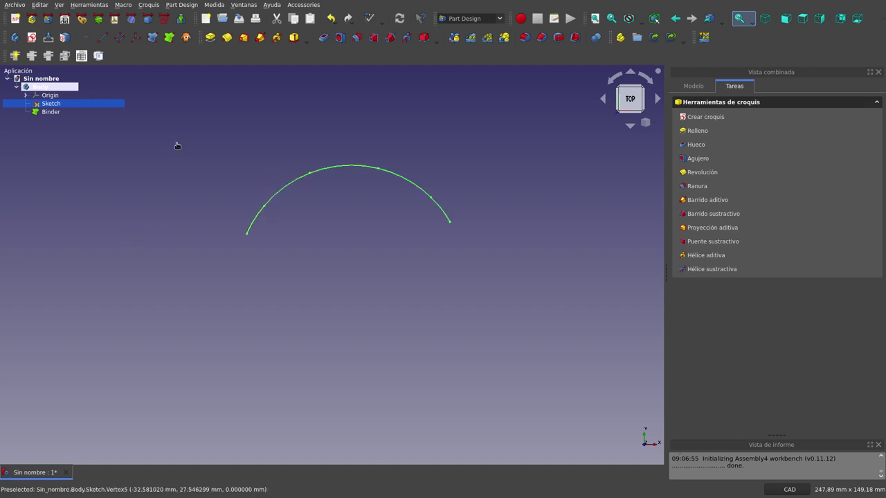
click(177, 145)
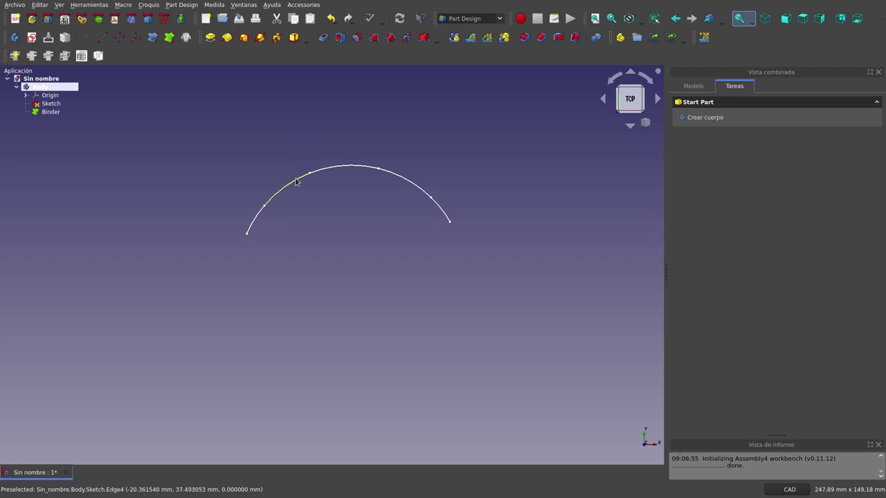
click(60, 104)
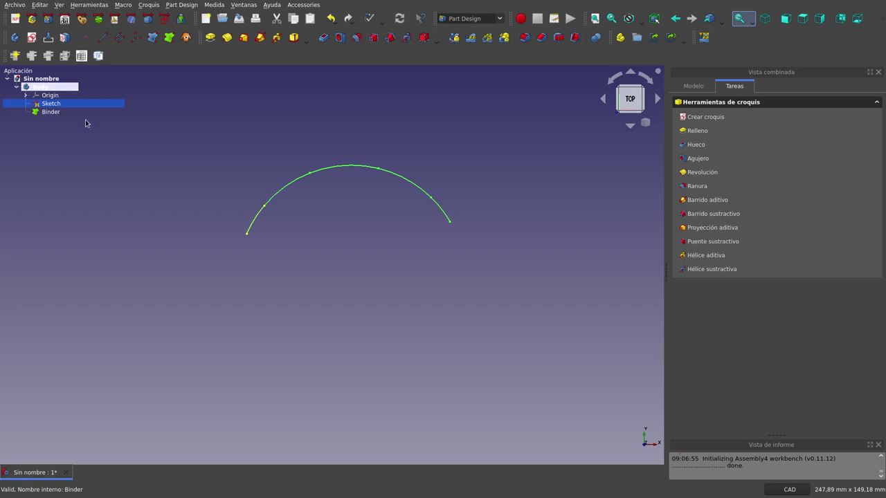
click(125, 127)
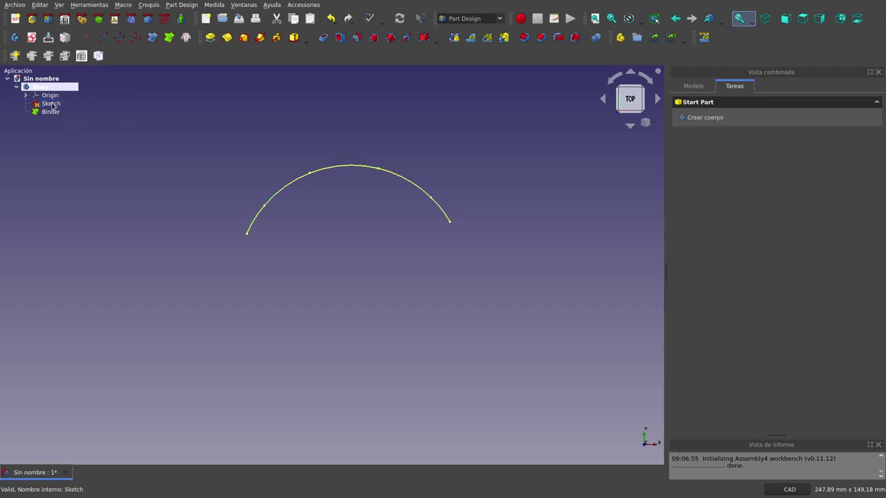
click(52, 104)
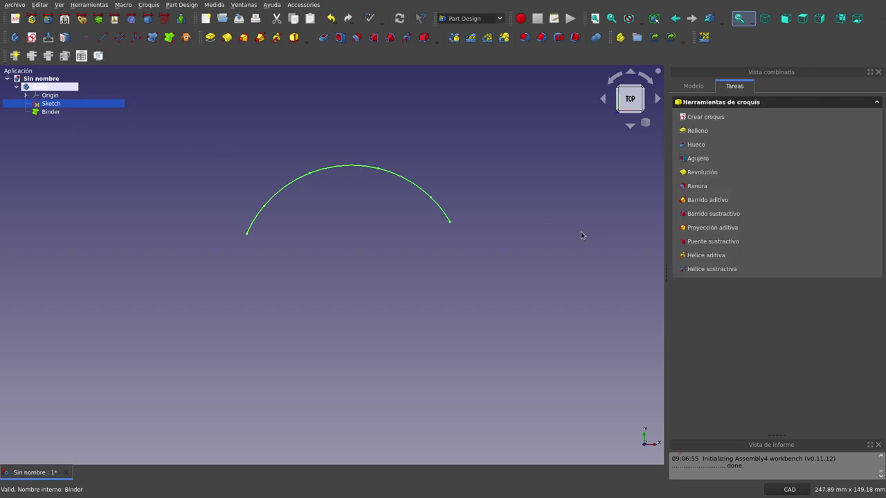
click(695, 87)
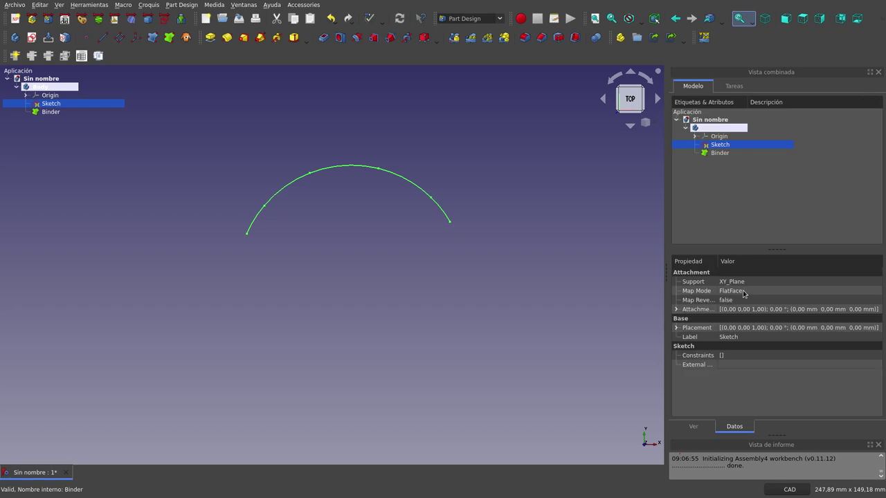
Step: Set the Sketch's Label to noLoBorren and the Binder's Label to esteTampocoLoBorren
click(754, 336)
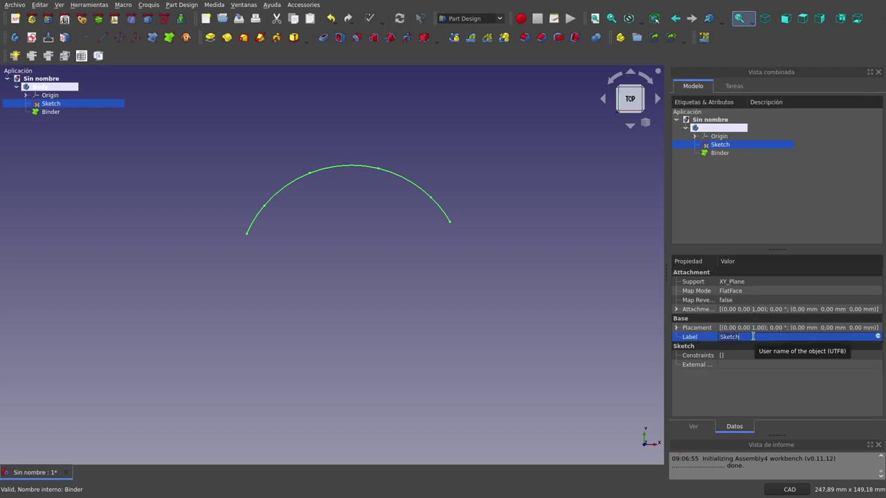
text(no)
text(LoBo)
text(rre)
text(n)
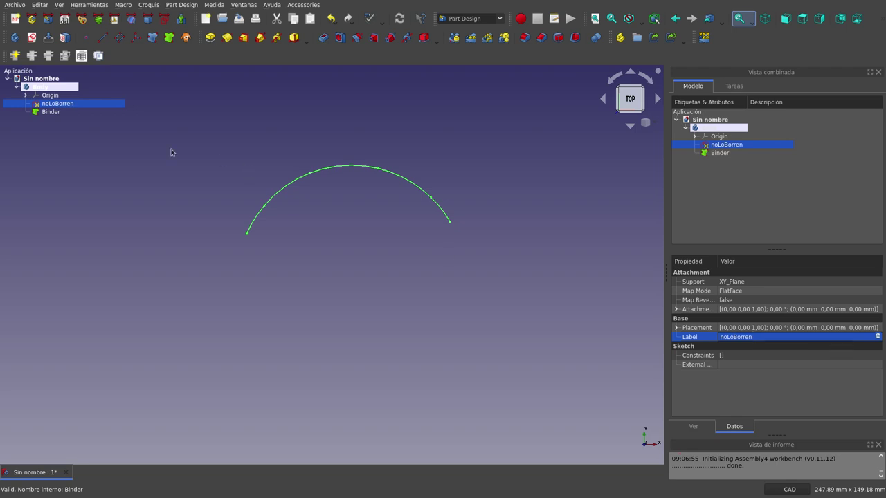
click(53, 114)
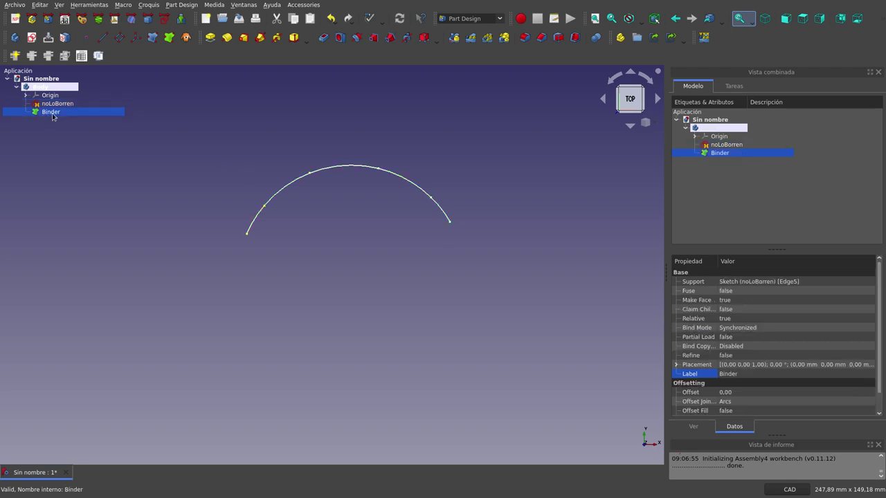
click(749, 372)
text(esteT)
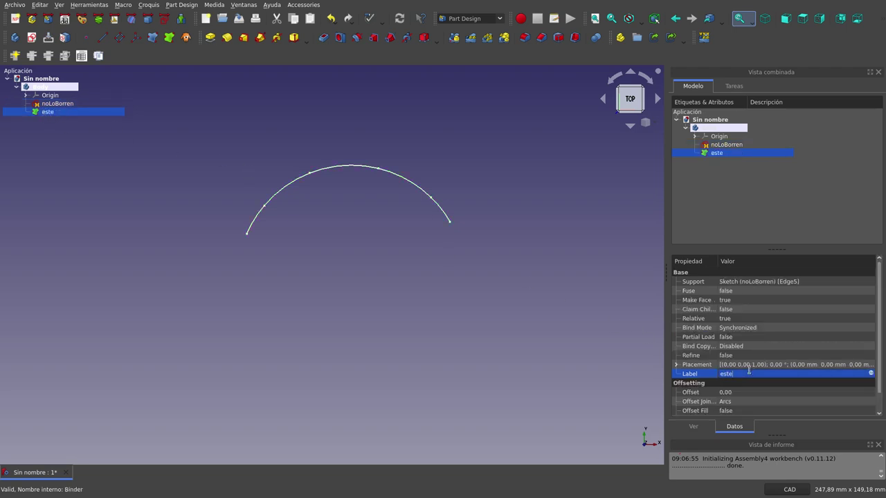
text(ampoco)
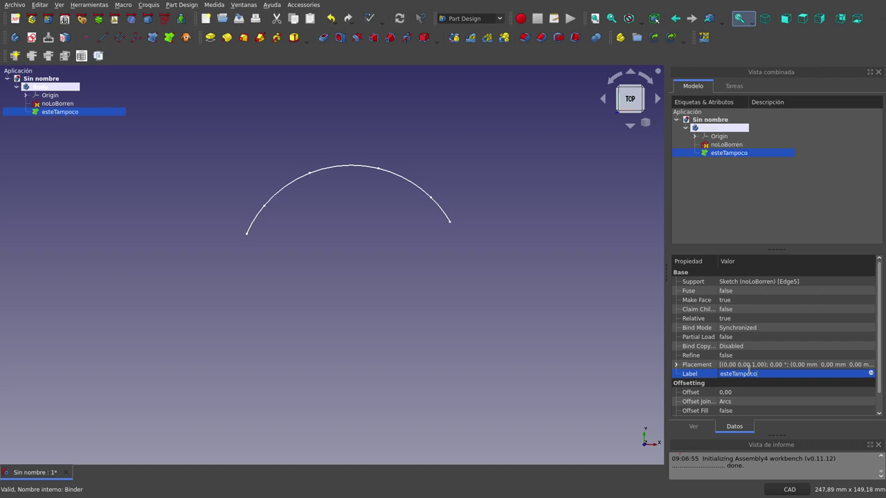
text(Lo)
text(Borren)
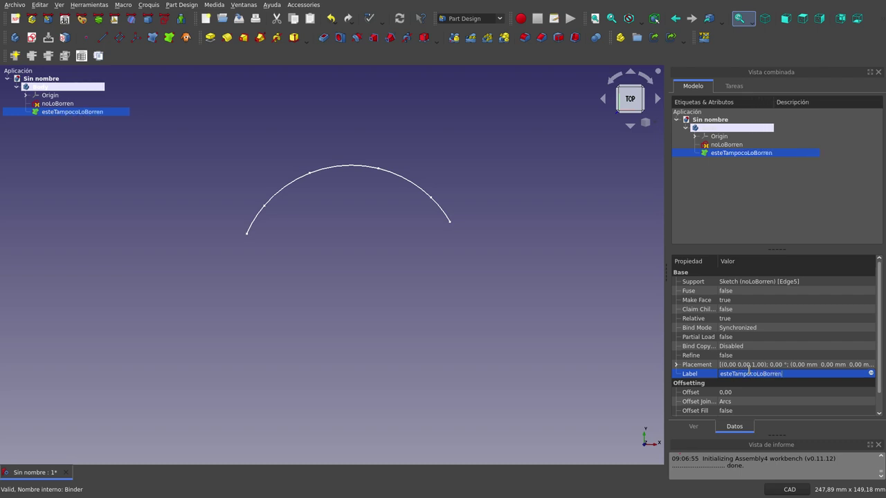
click(583, 318)
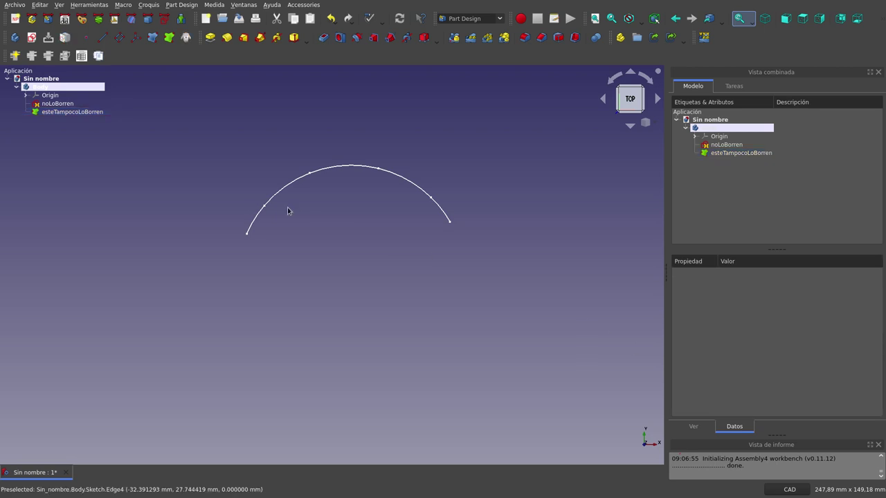
click(59, 103)
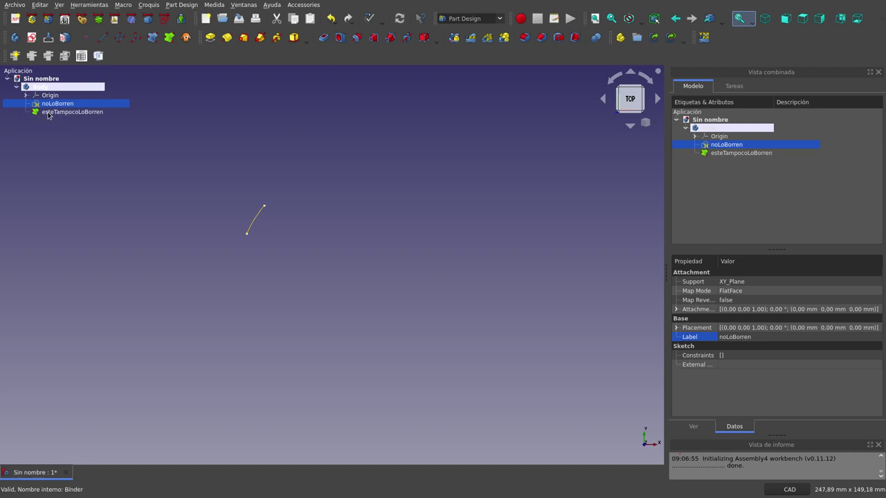
key(space)
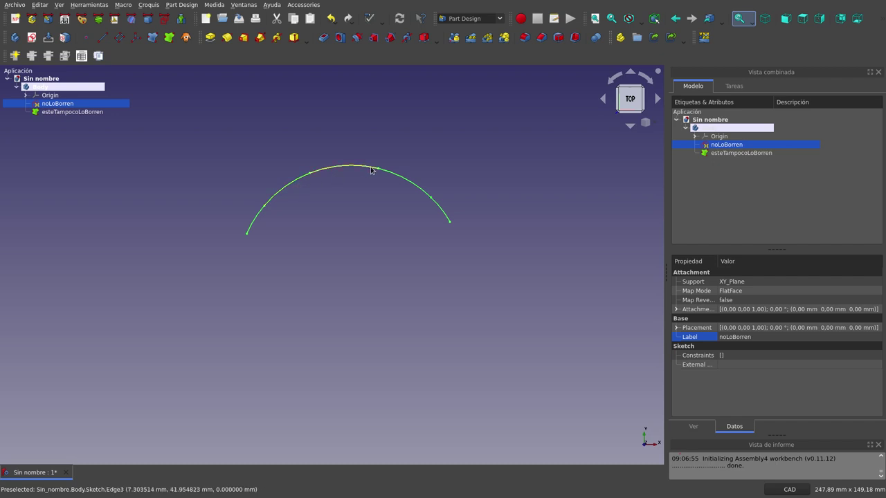
click(302, 192)
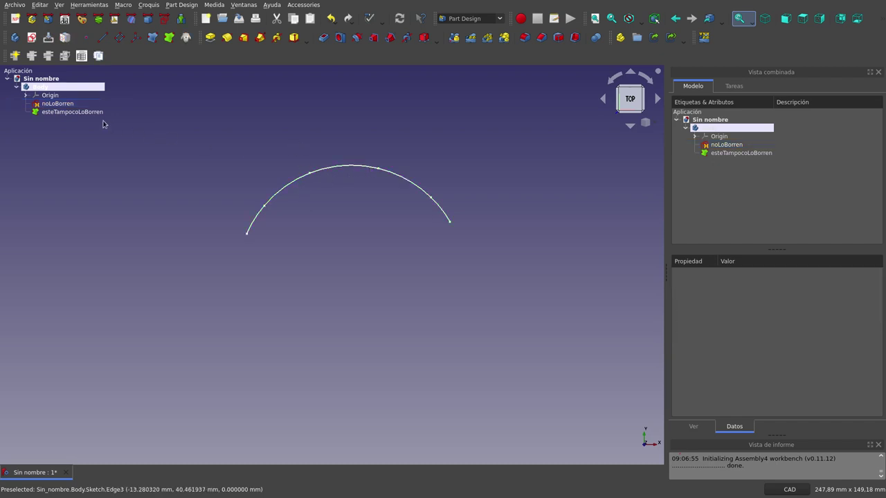